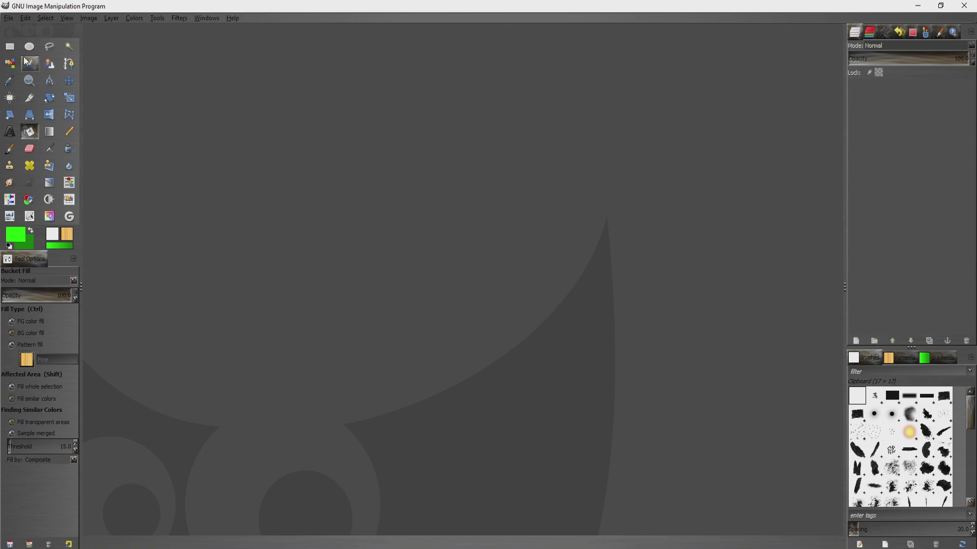
# - Create a new 1280 × 720 px image and fill its background layer with the bright green foreground color
pyautogui.click(8, 19)
pyautogui.click(20, 27)
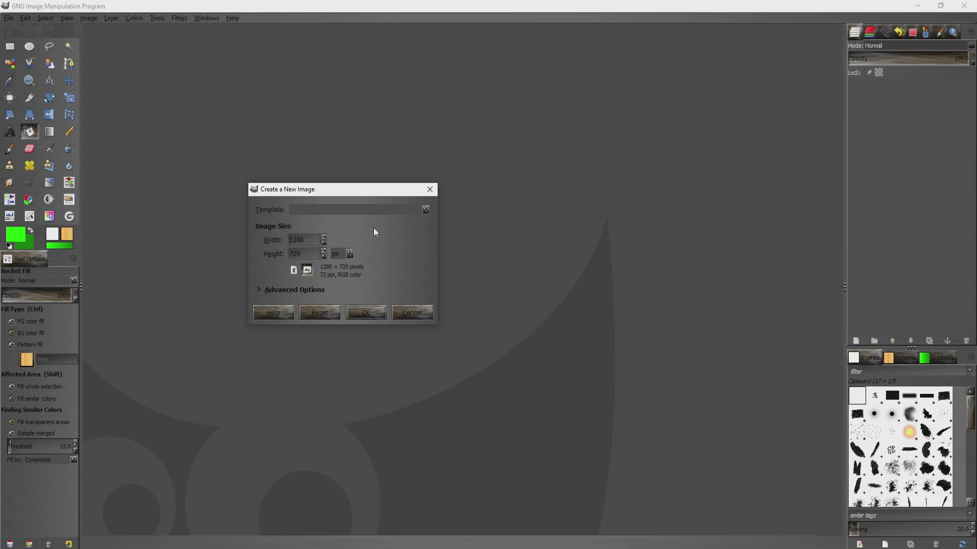
pyautogui.click(305, 256)
pyautogui.click(372, 309)
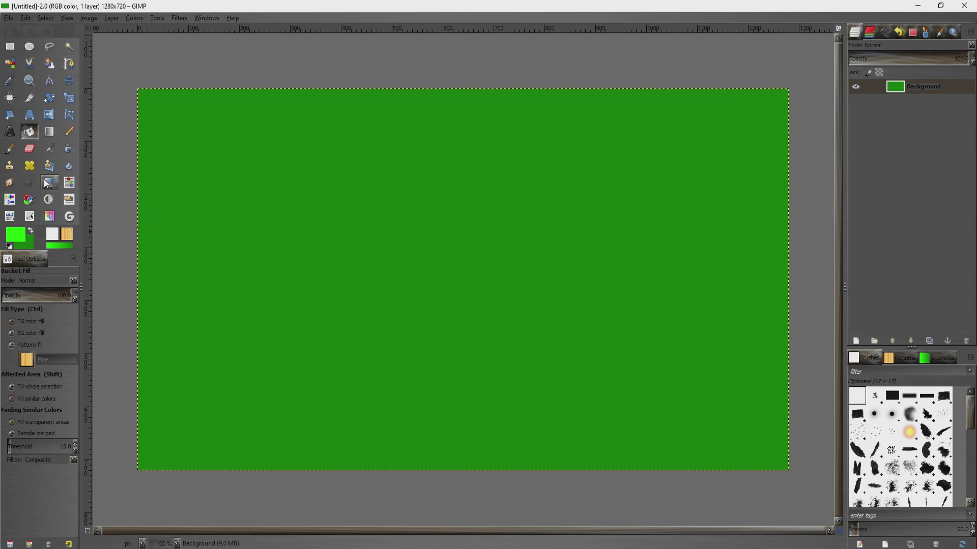
pyautogui.click(207, 228)
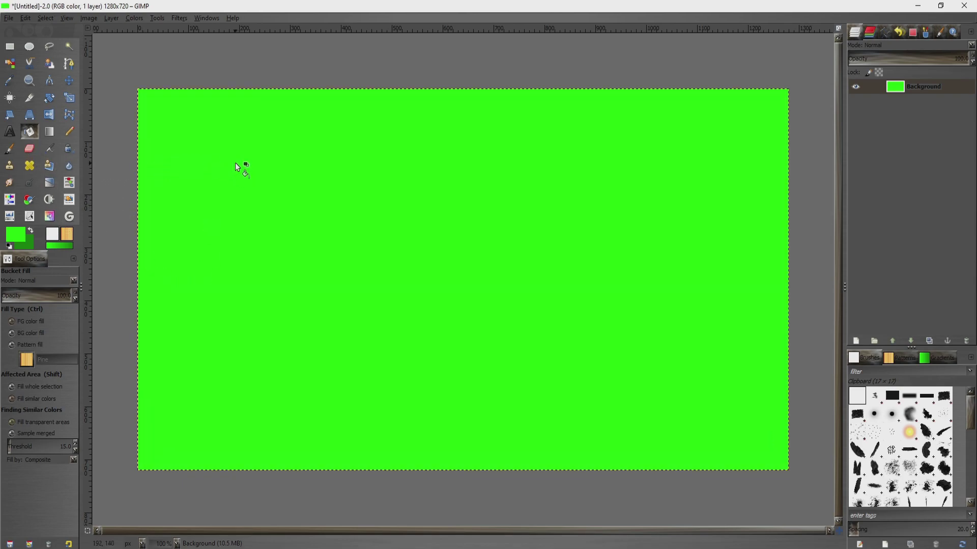
# - Keep the dark green background color and apply the Blinds distortion with vertical orientation, displacement 61 and 11 segments
pyautogui.click(30, 246)
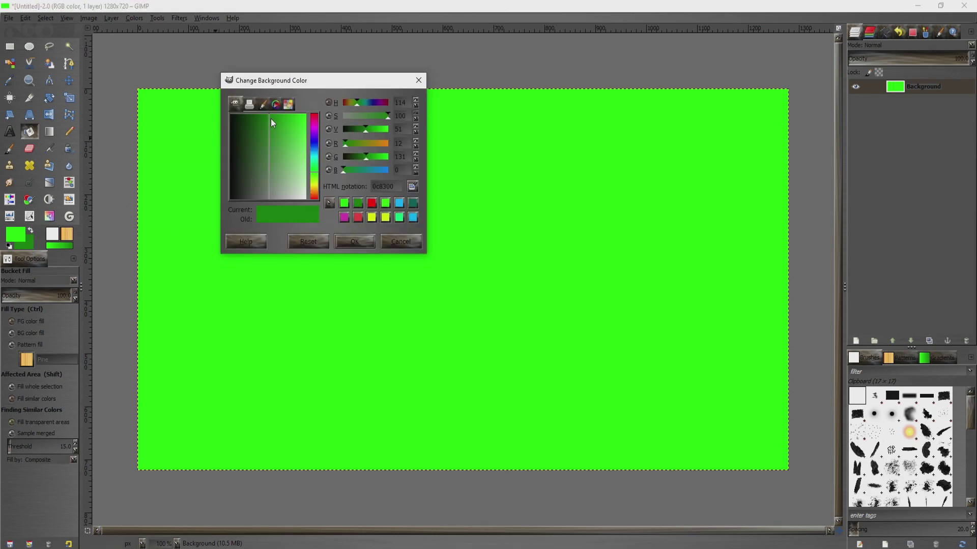
pyautogui.click(348, 243)
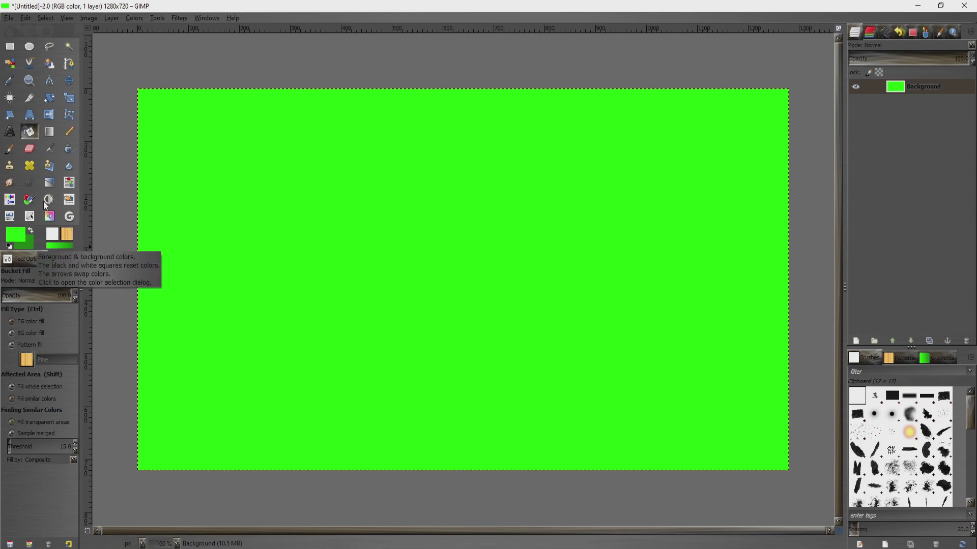
pyautogui.click(179, 19)
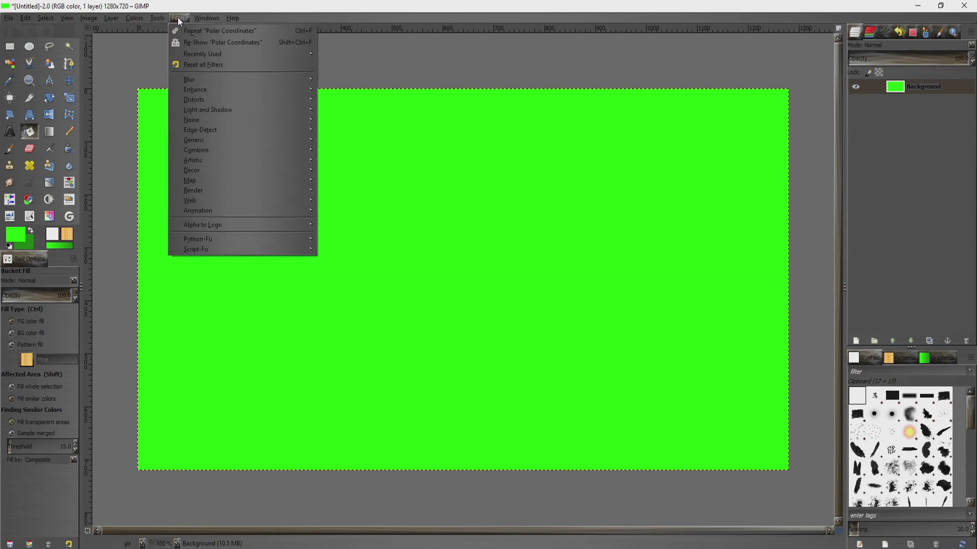
pyautogui.moveTo(240, 96)
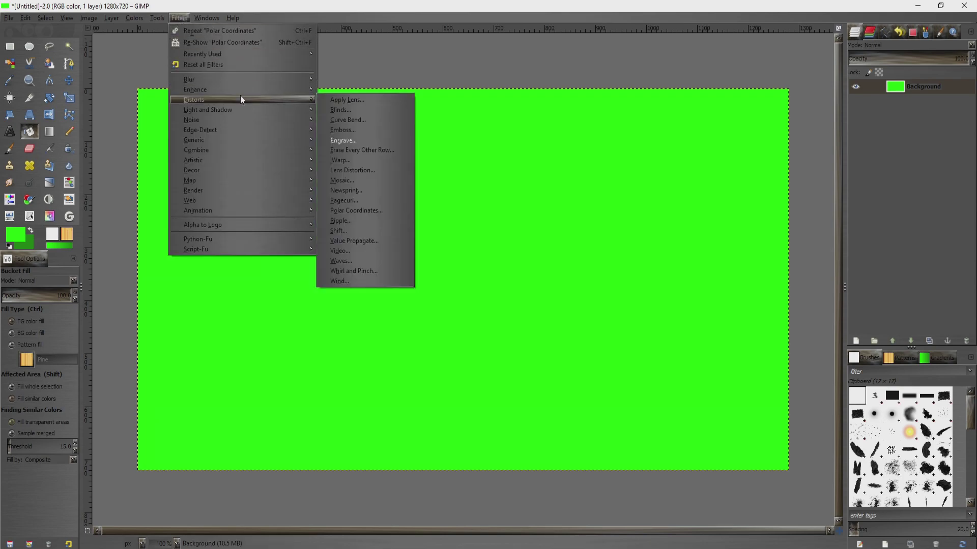
pyautogui.click(349, 109)
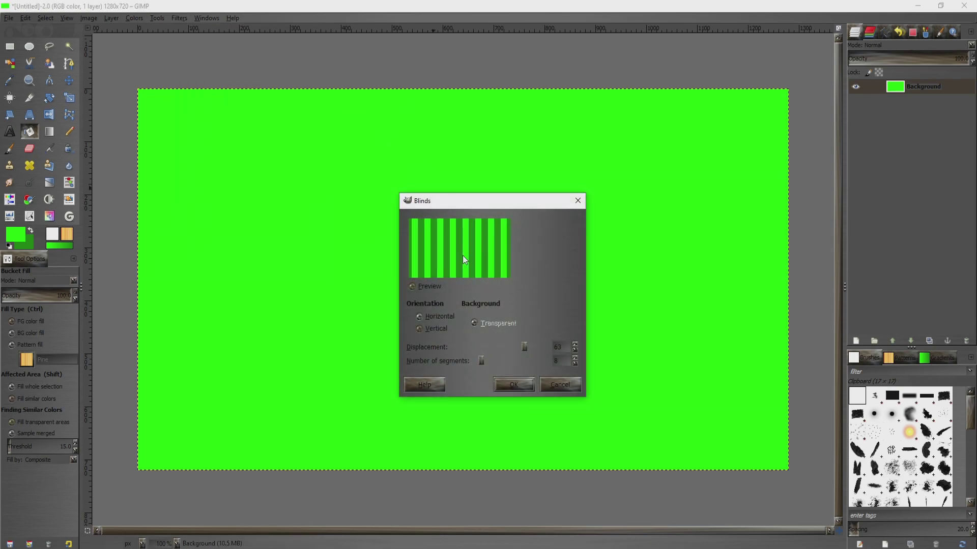
pyautogui.click(443, 318)
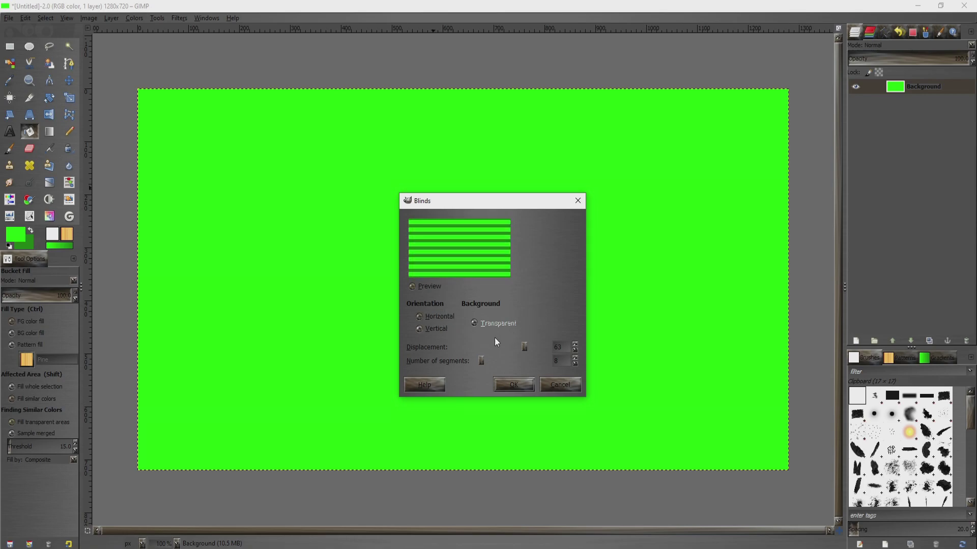
pyautogui.click(436, 333)
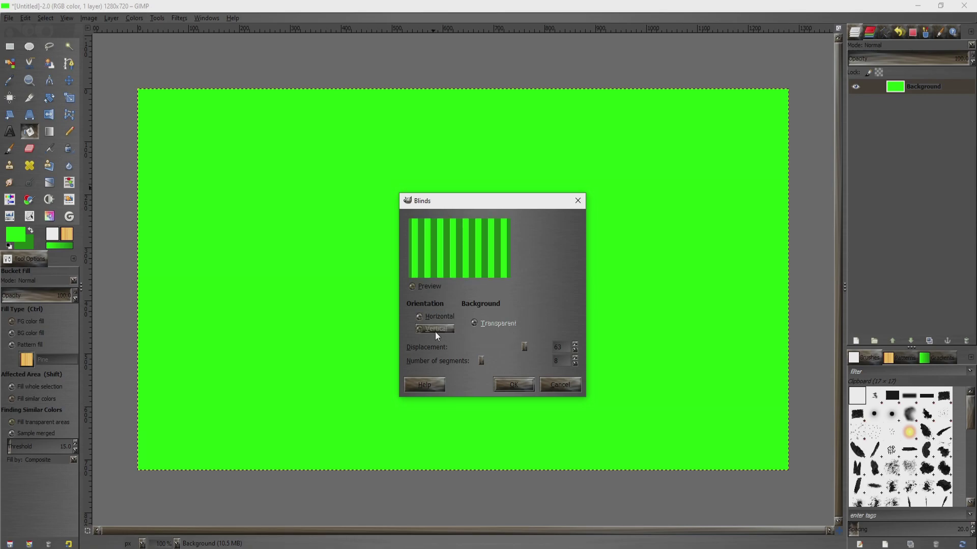
pyautogui.moveTo(525, 346); pyautogui.dragTo(525, 350)
pyautogui.moveTo(483, 362); pyautogui.dragTo(485, 361)
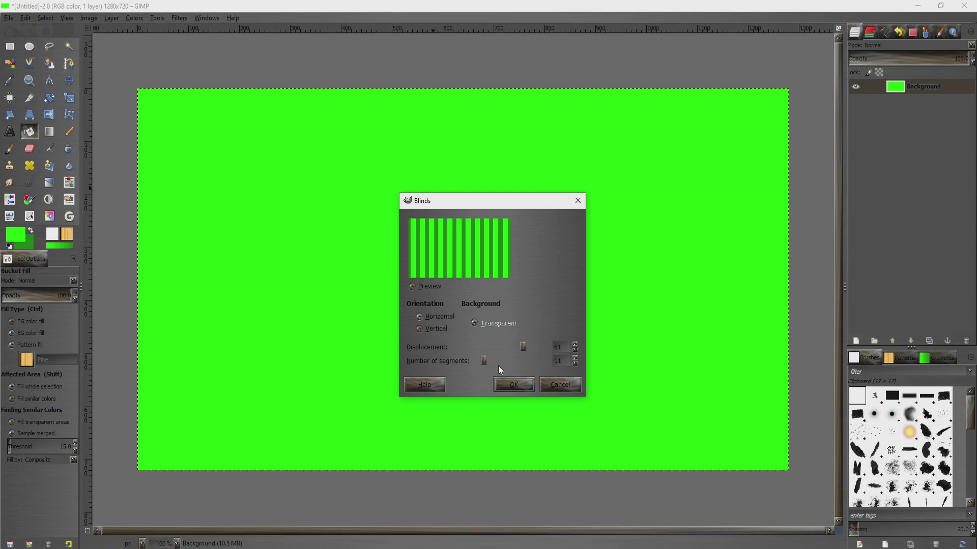
pyautogui.click(518, 385)
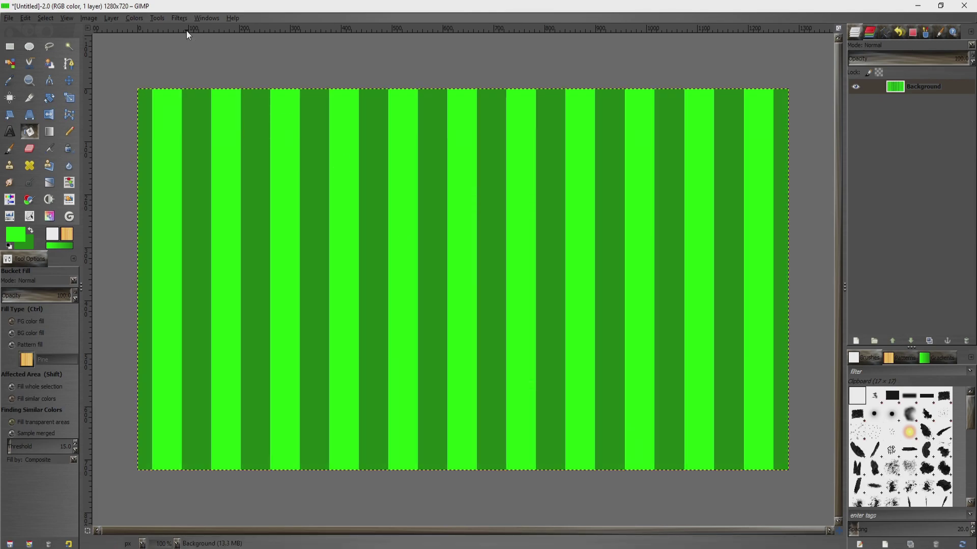
# - Apply the Polar Coordinates distortion to the stripes with a circle depth of 0 percent and an offset angle of 0
pyautogui.click(175, 19)
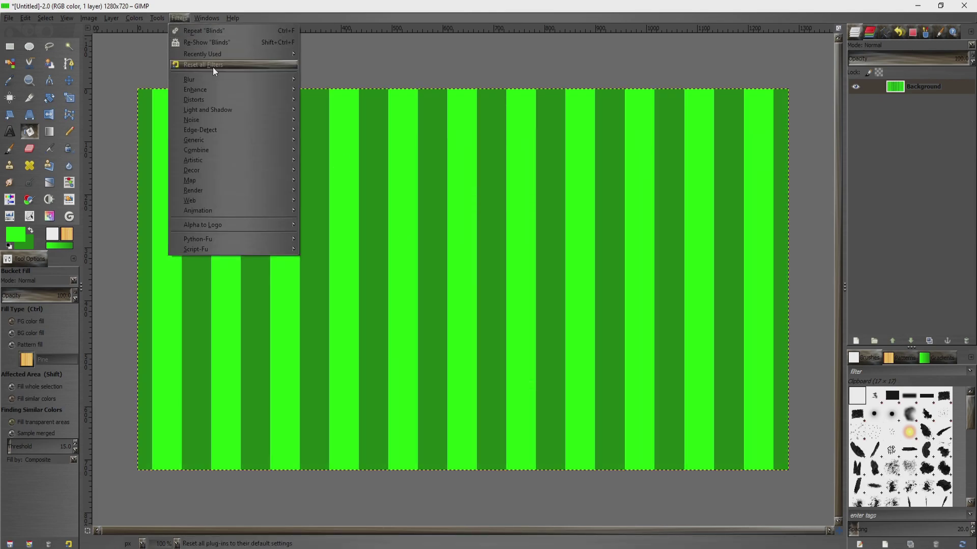
pyautogui.moveTo(230, 101)
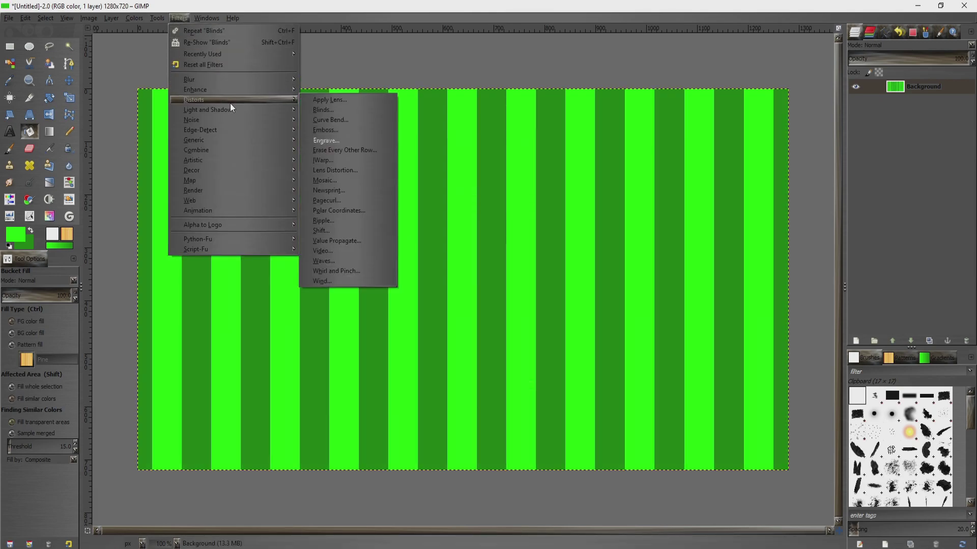
pyautogui.click(357, 212)
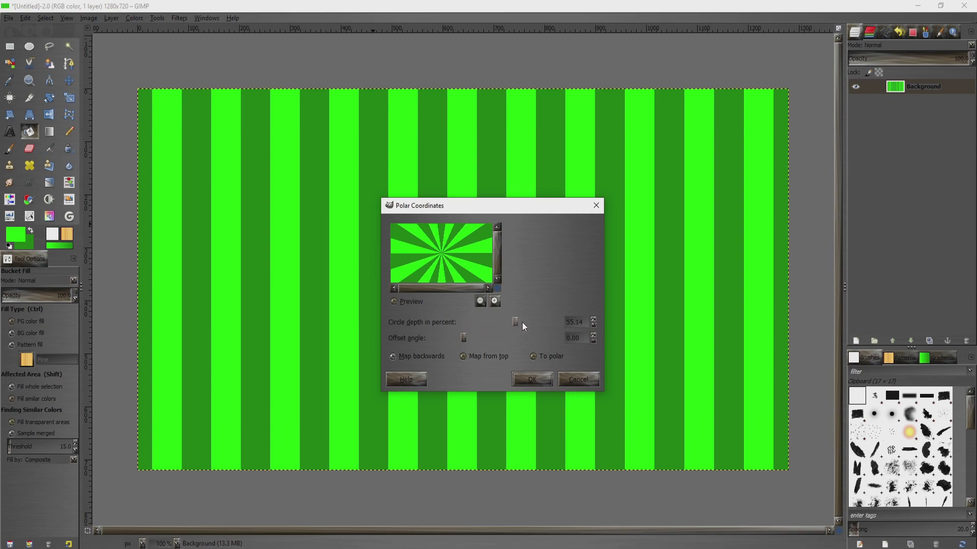
pyautogui.moveTo(523, 323); pyautogui.dragTo(545, 323)
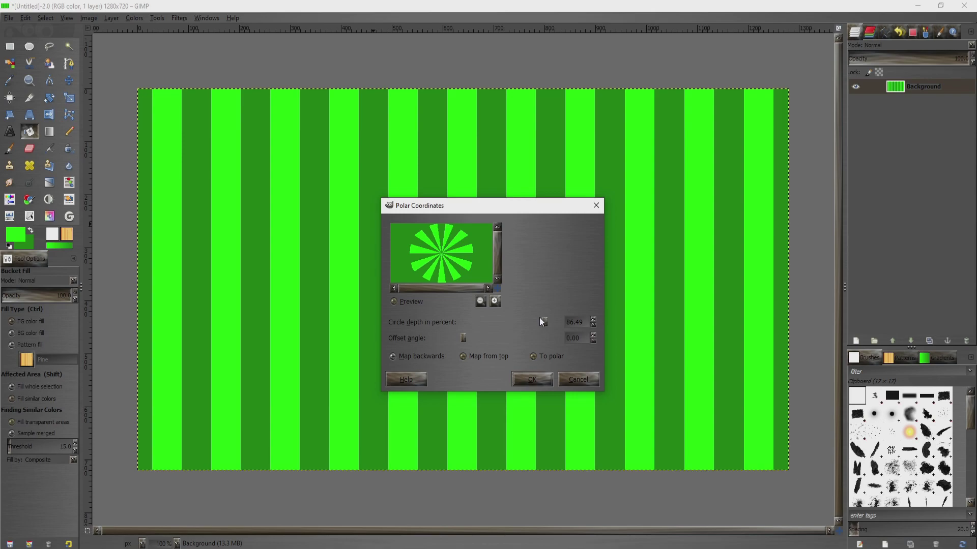
pyautogui.moveTo(543, 323); pyautogui.dragTo(427, 322)
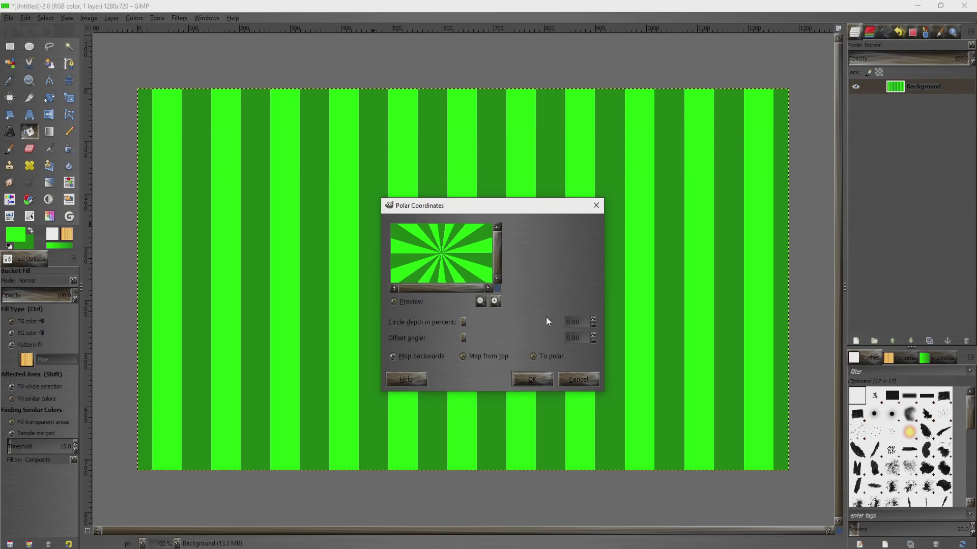
pyautogui.moveTo(463, 340)
pyautogui.mouseDown()
pyautogui.moveTo(494, 339)
pyautogui.moveTo(443, 339)
pyautogui.moveTo(508, 338)
pyautogui.moveTo(445, 338)
pyautogui.mouseUp()
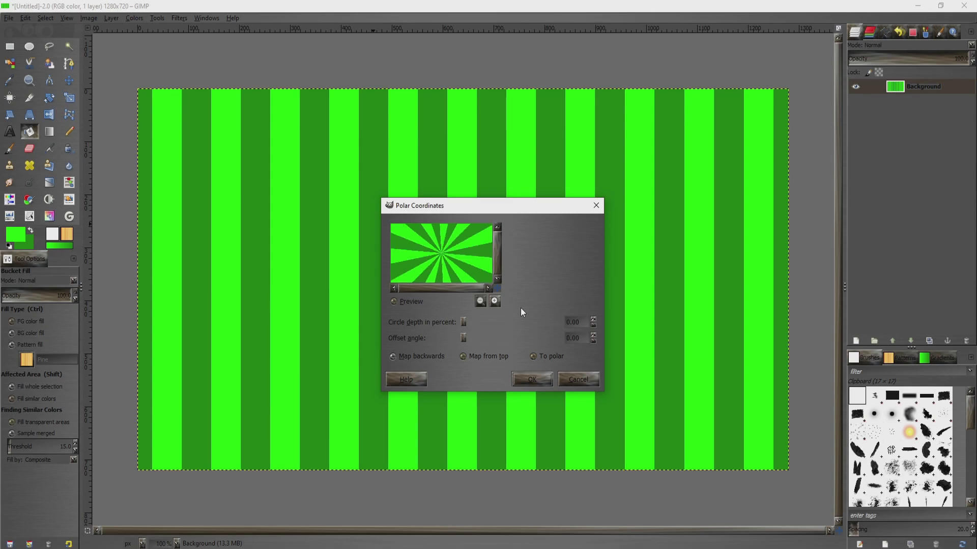
pyautogui.click(551, 383)
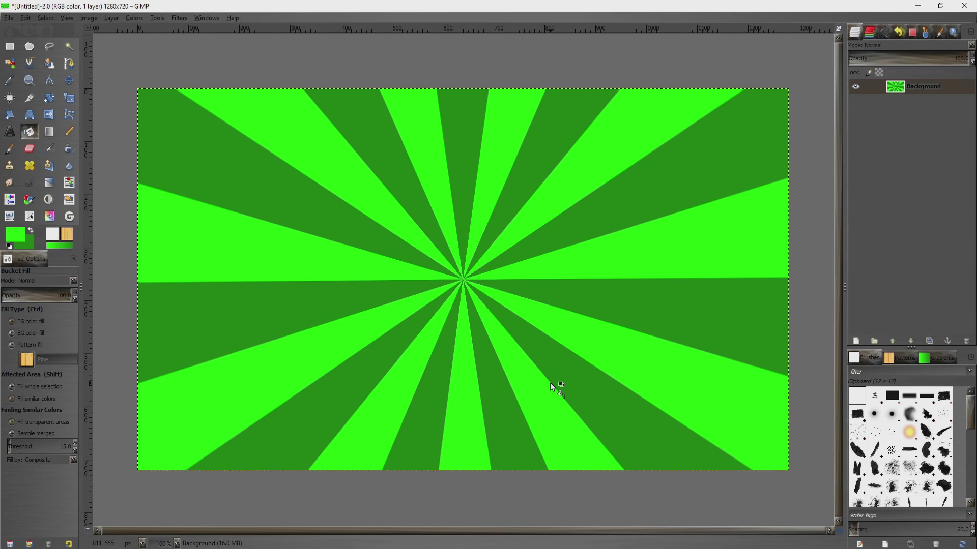
# - Make a border selection by selecting the layer's opaque area, shrinking the selection by about 40 px and inverting it
pyautogui.keyDown('ctrl'); pyautogui.scroll(-1, 487, 270); pyautogui.keyUp('ctrl')
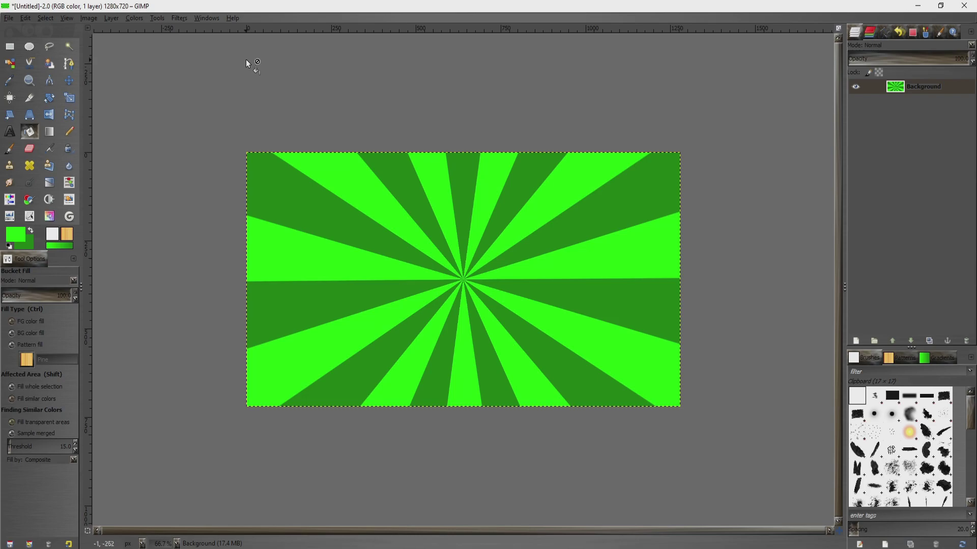
pyautogui.click(110, 19)
pyautogui.moveTo(160, 131)
pyautogui.click(269, 191)
pyautogui.click(46, 18)
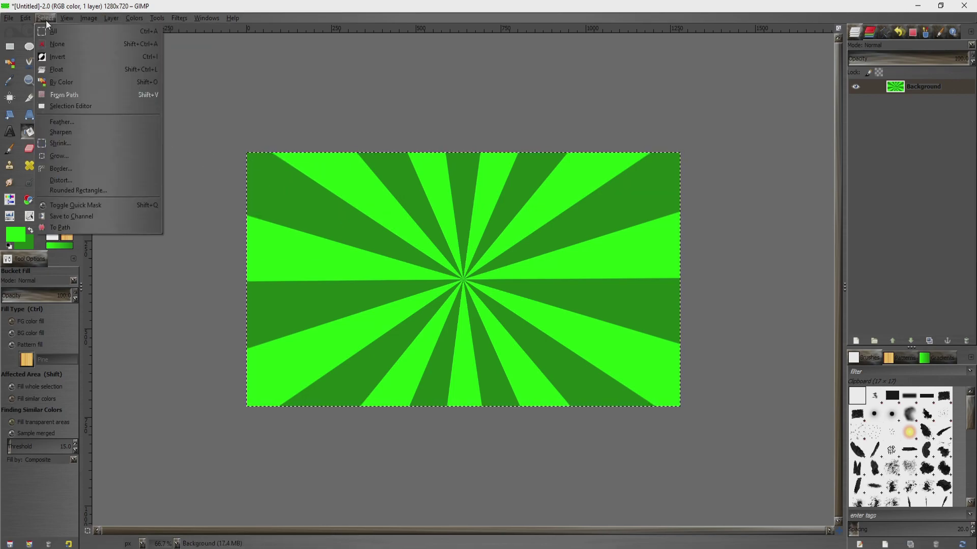
pyautogui.click(79, 145)
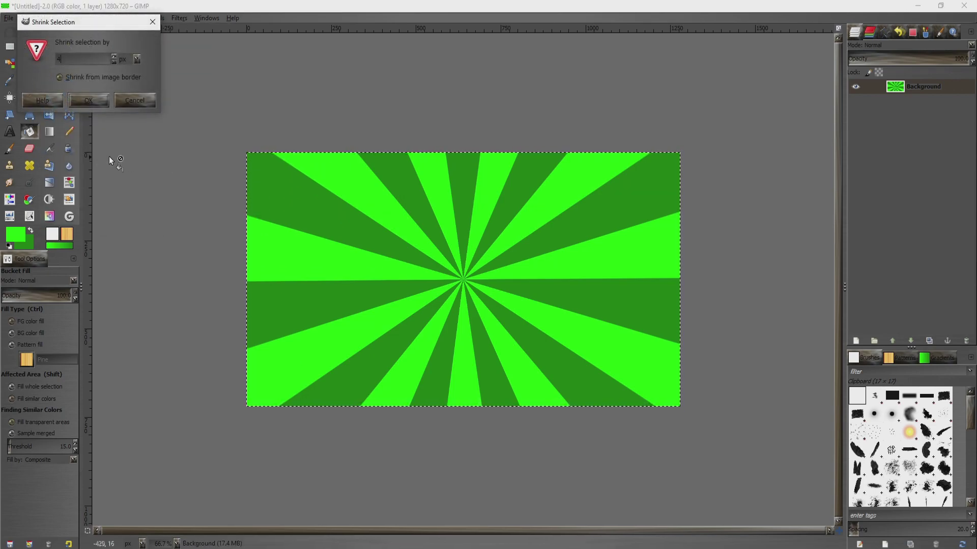
pyautogui.click(100, 105)
pyautogui.click(49, 19)
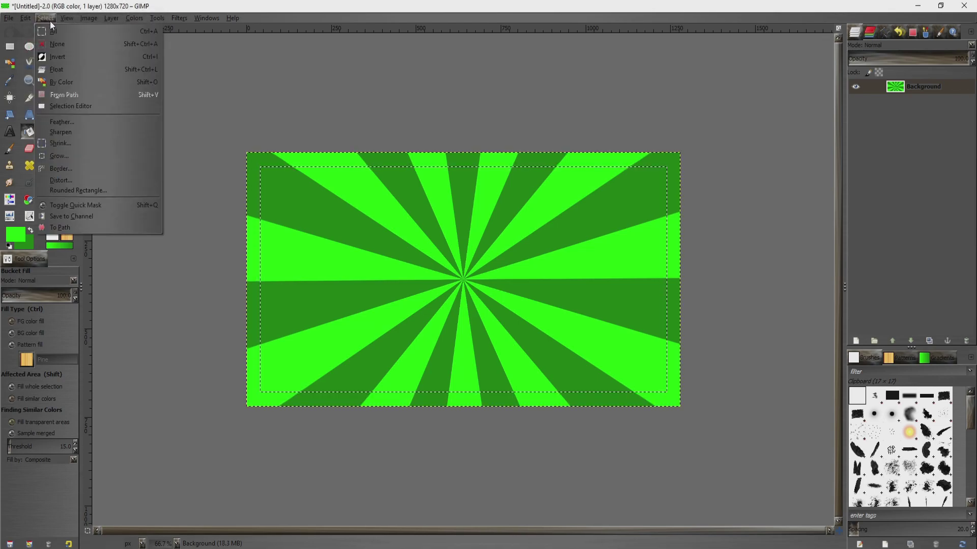
pyautogui.click(63, 56)
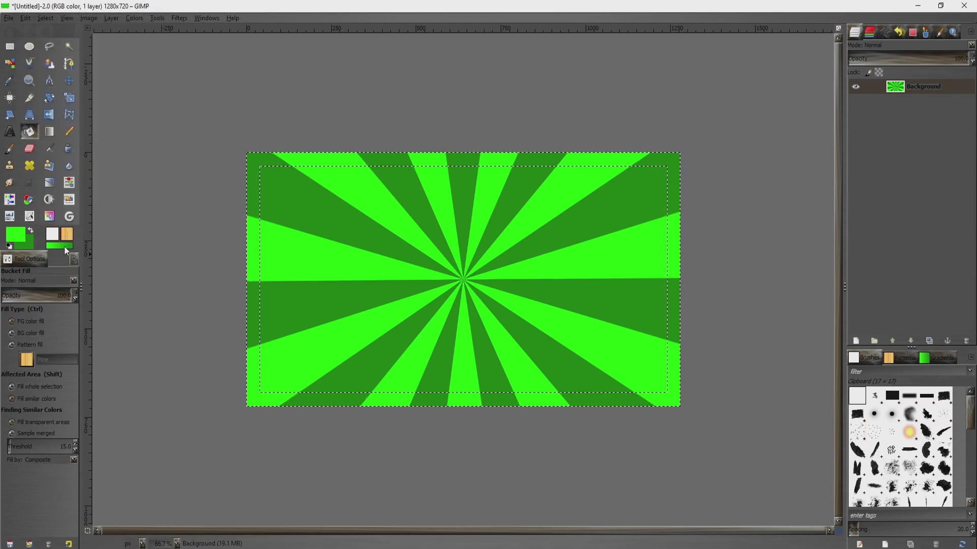
# - Set up the Pencil tool with opacity about 47, size about 574 and the 2. Hardness 050 brush
pyautogui.click(30, 184)
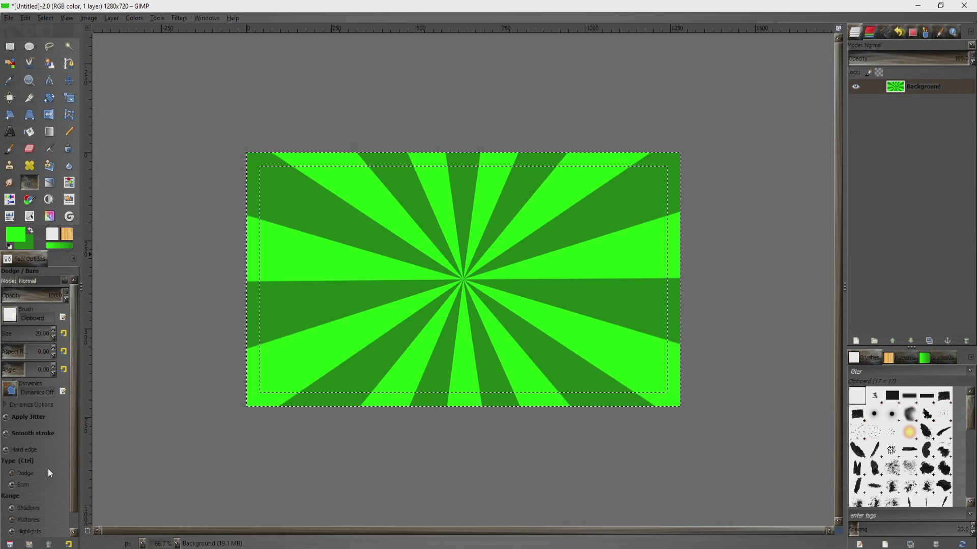
pyautogui.click(73, 133)
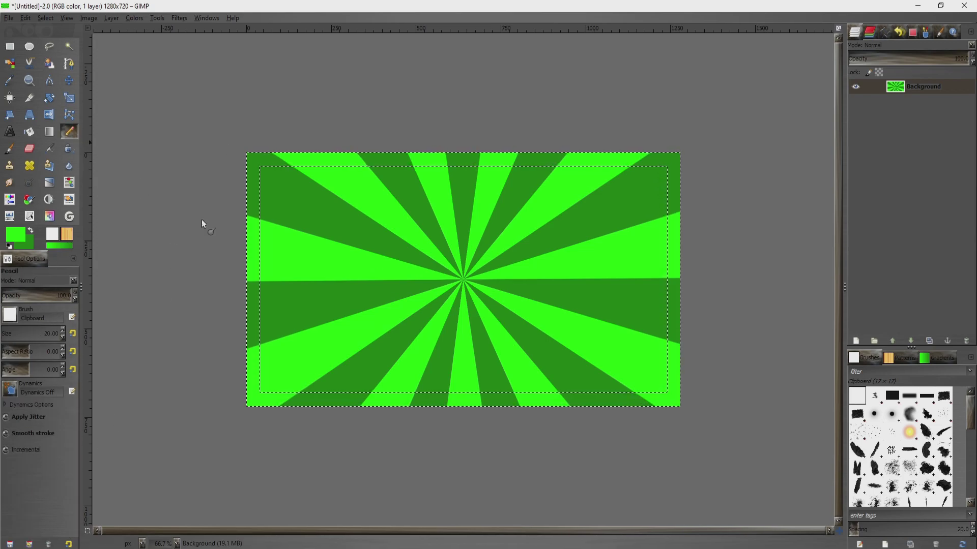
pyautogui.click(34, 298)
pyautogui.click(36, 331)
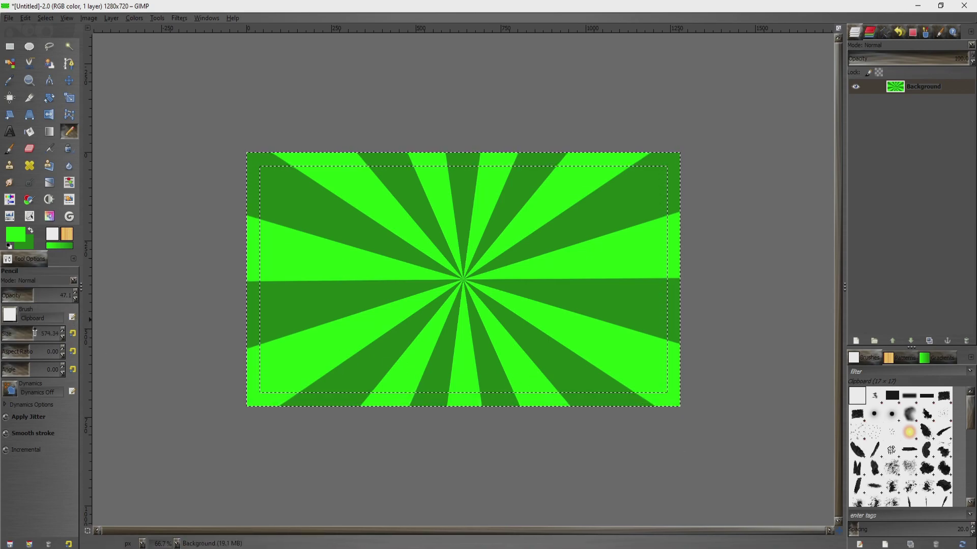
pyautogui.moveTo(972, 414); pyautogui.dragTo(971, 478)
pyautogui.click(864, 423)
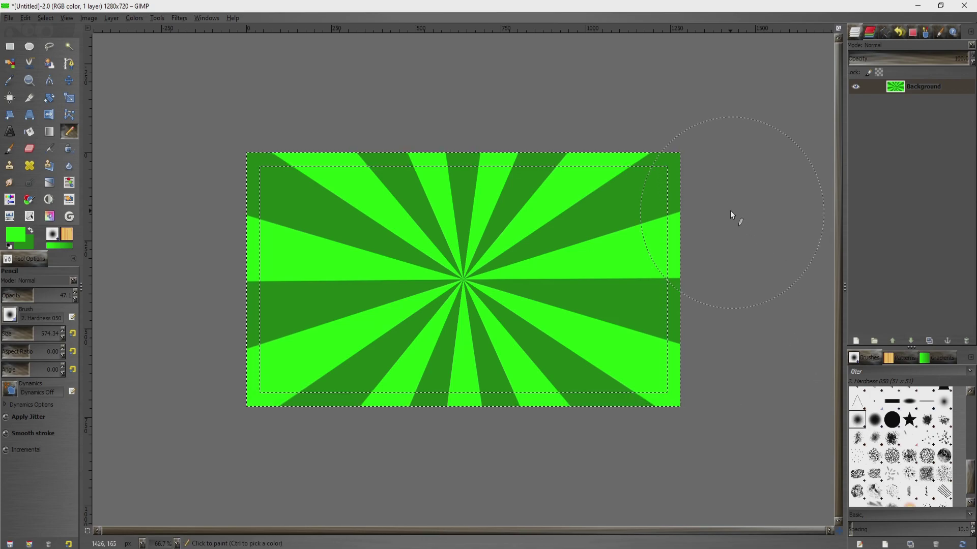
pyautogui.moveTo(721, 153)
pyautogui.mouseDown()
pyautogui.moveTo(295, 186)
pyautogui.moveTo(292, 336)
pyautogui.moveTo(209, 256)
pyautogui.mouseUp()
pyautogui.hotkey('ctrl', 'z')
pyautogui.hotkey('ctrl', 'z')
# - Reset the colors to black and white, paint the selected border with translucent black and clear the selection
pyautogui.click(10, 246)
pyautogui.moveTo(246, 167)
pyautogui.mouseDown()
pyautogui.moveTo(387, 169)
pyautogui.moveTo(287, 167)
pyautogui.moveTo(271, 369)
pyautogui.moveTo(597, 369)
pyautogui.moveTo(637, 216)
pyautogui.moveTo(414, 173)
pyautogui.mouseUp()
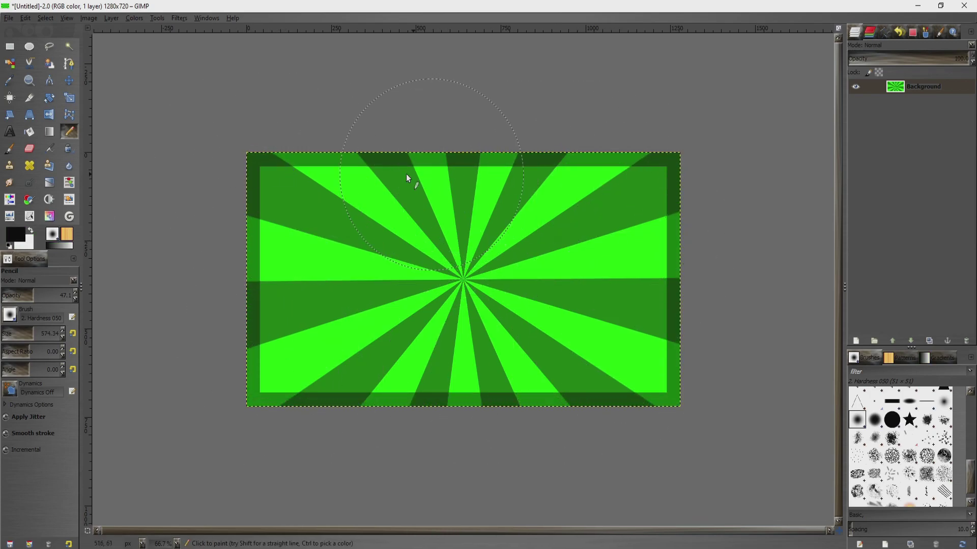
pyautogui.click(46, 18)
pyautogui.click(57, 44)
pyautogui.click(134, 18)
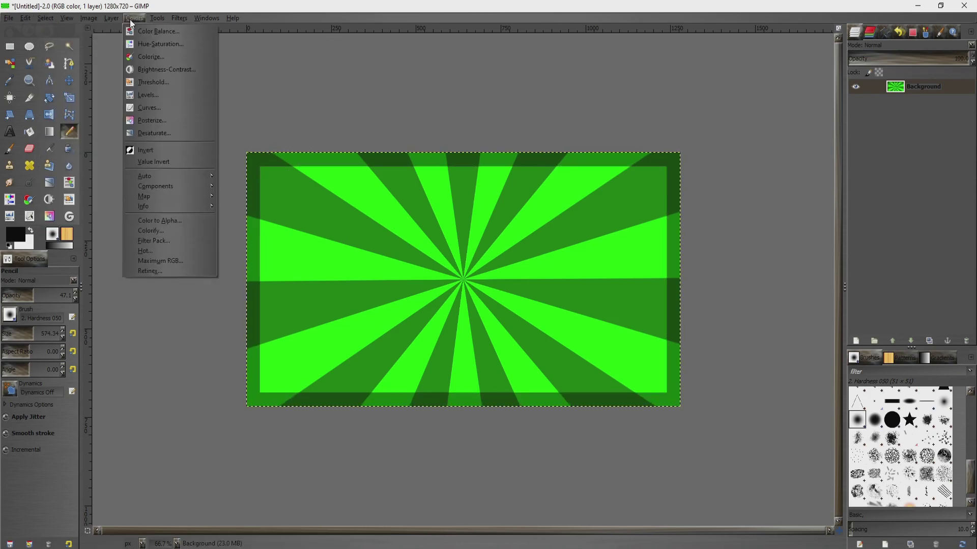
pyautogui.click(148, 57)
pyautogui.moveTo(126, 319)
pyautogui.mouseDown()
pyautogui.moveTo(153, 316)
pyautogui.moveTo(110, 317)
pyautogui.moveTo(127, 317)
pyautogui.mouseUp()
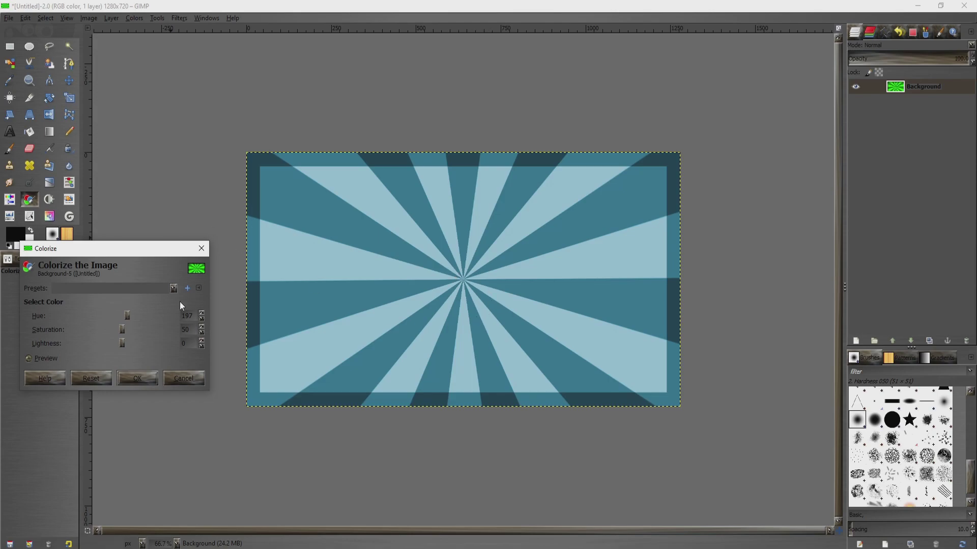
pyautogui.click(183, 377)
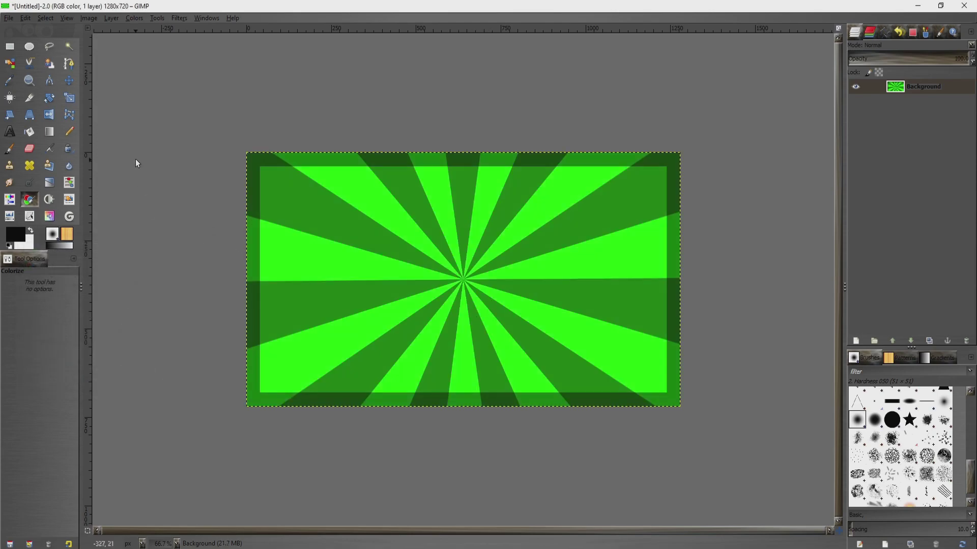
# - Darken the sunburst layer with Brightness-Contrast, setting brightness to -127 and contrast to about -12
pyautogui.click(134, 18)
pyautogui.click(162, 69)
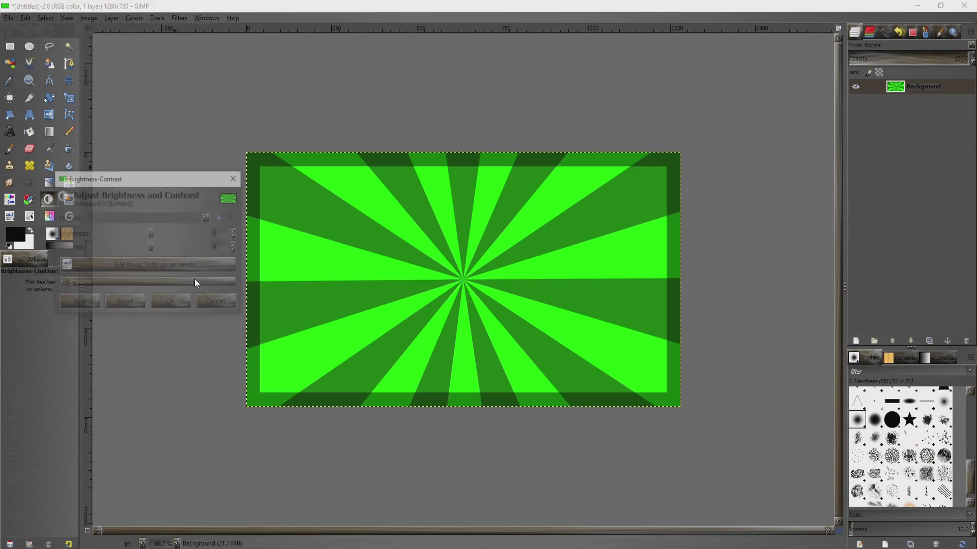
pyautogui.moveTo(151, 234); pyautogui.dragTo(81, 236)
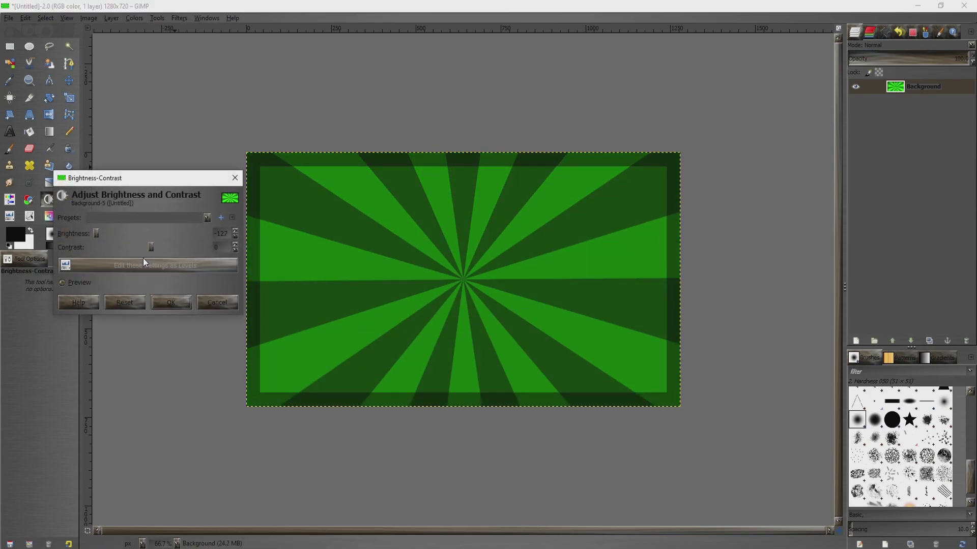
pyautogui.moveTo(142, 249); pyautogui.dragTo(145, 249)
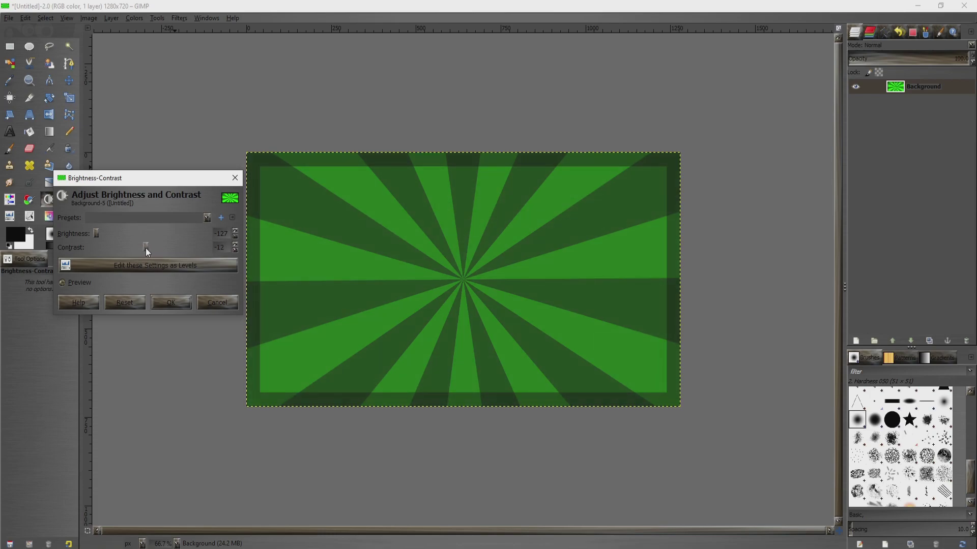
pyautogui.click(168, 304)
# - Desaturate the sunburst with Hue-Saturation, lowering the master saturation to about -40
pyautogui.click(152, 19)
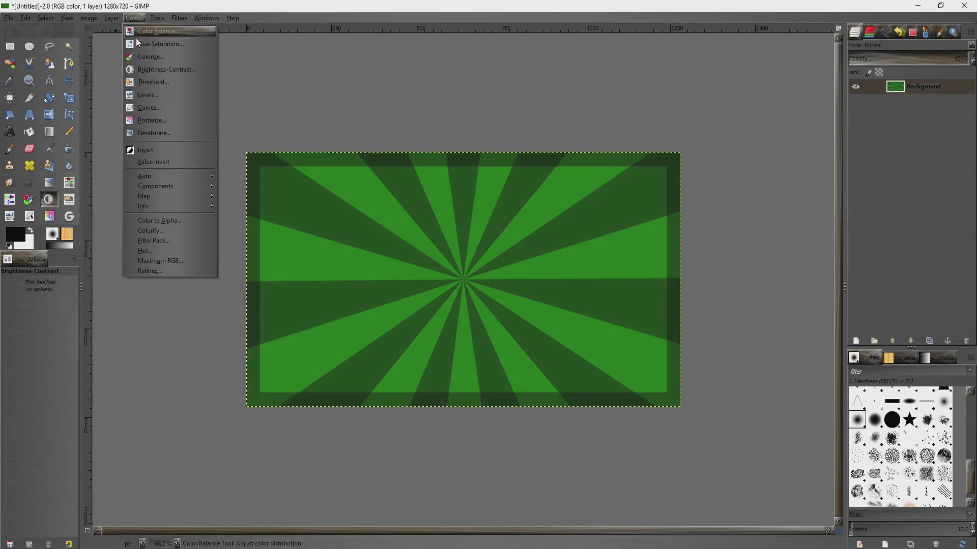
pyautogui.click(170, 44)
pyautogui.moveTo(107, 246); pyautogui.dragTo(85, 247)
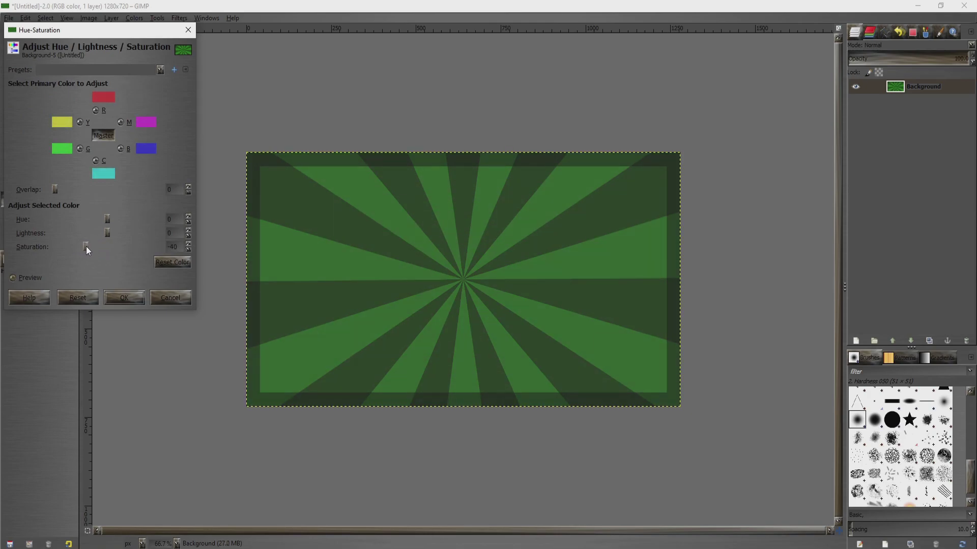
pyautogui.click(124, 297)
# - Darken the muted sunburst further with Brightness-Contrast, using brightness -105 and contrast about -5
pyautogui.click(134, 18)
pyautogui.click(151, 69)
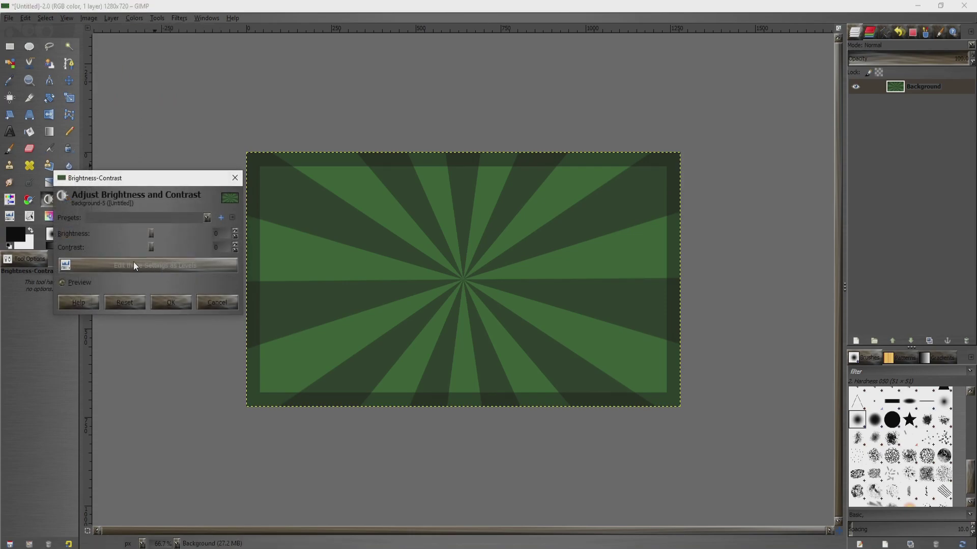
pyautogui.click(149, 234)
pyautogui.moveTo(154, 248); pyautogui.dragTo(105, 234)
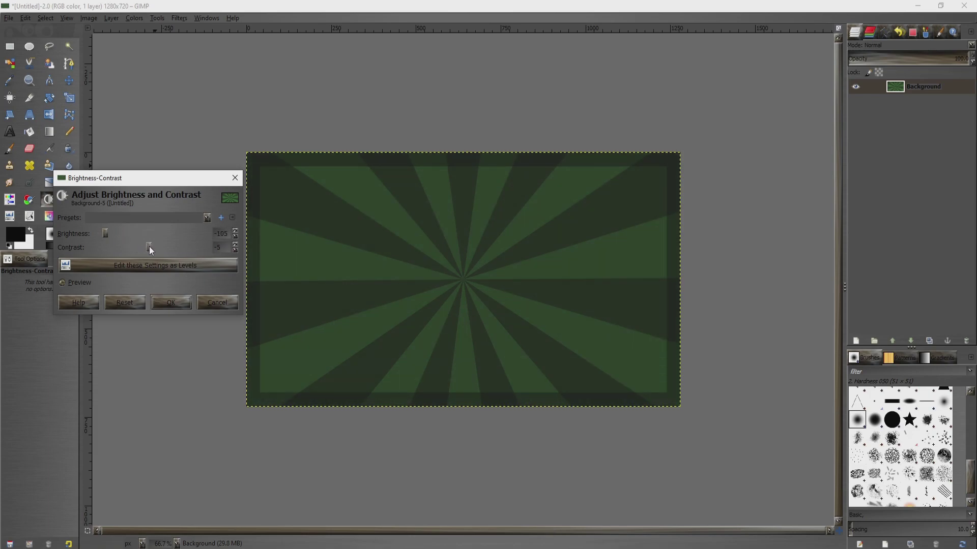
pyautogui.click(158, 302)
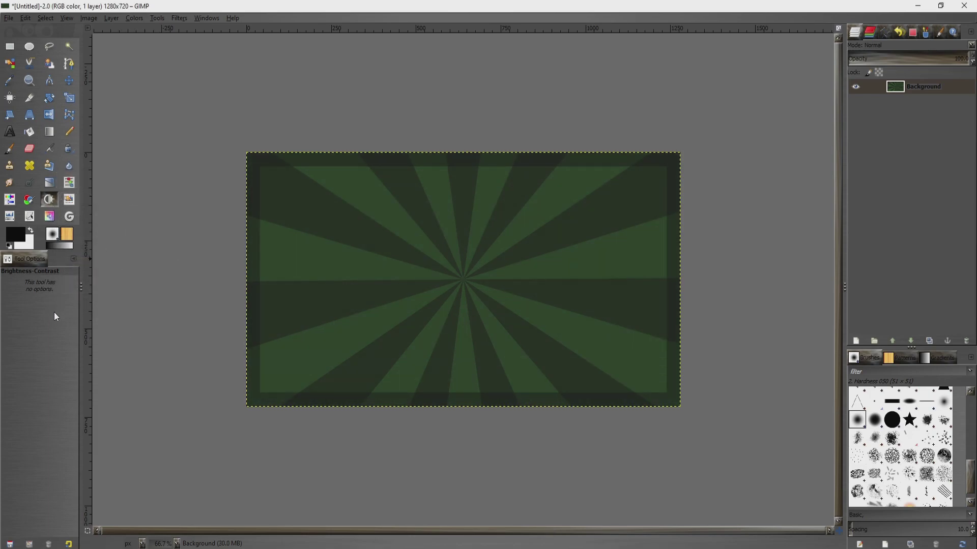
# - Swap the foreground color to white and airbrush a soft glow over the center of the sunburst with the large 2. Hardness 050 brush
pyautogui.click(31, 232)
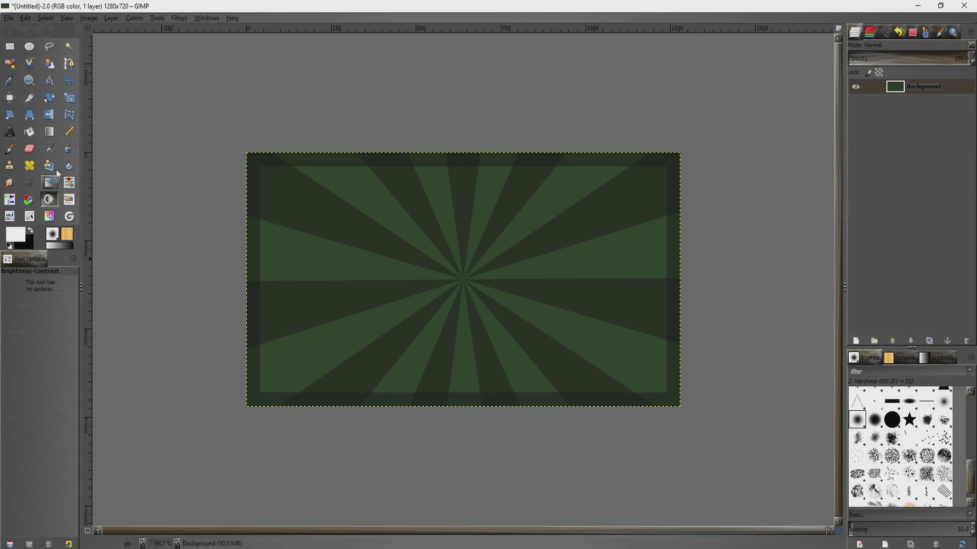
pyautogui.click(52, 151)
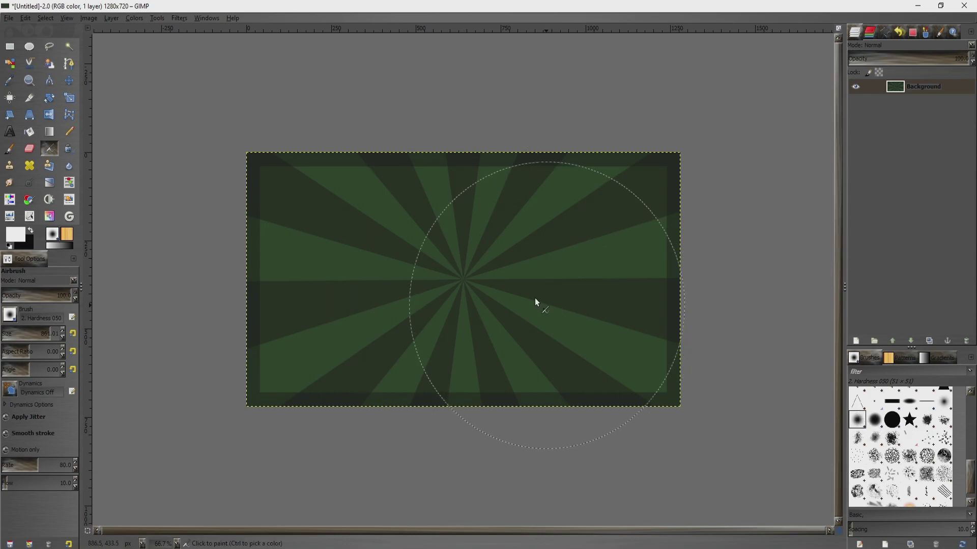
pyautogui.moveTo(450, 277)
pyautogui.mouseDown()
pyautogui.moveTo(475, 280)
pyautogui.moveTo(463, 259)
pyautogui.moveTo(466, 294)
pyautogui.mouseUp()
pyautogui.click(465, 296)
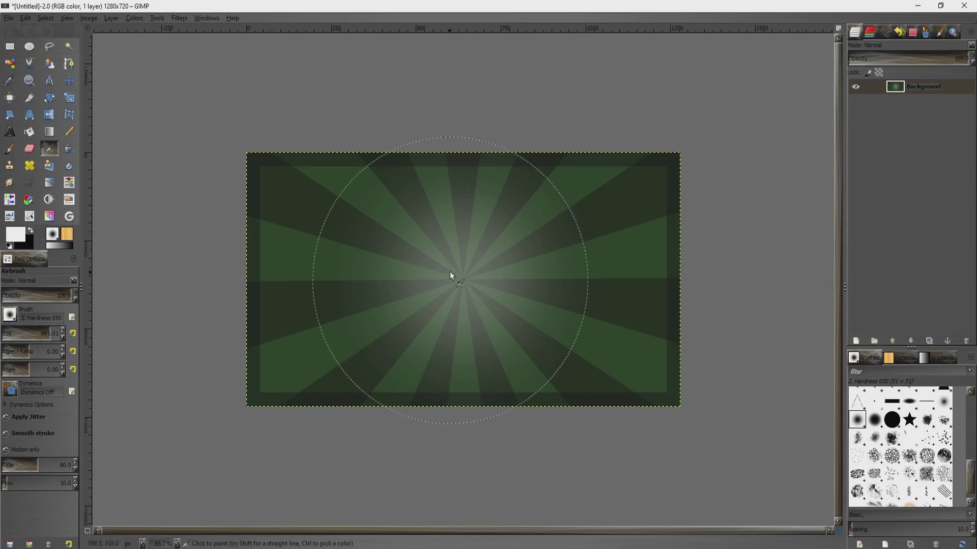
# - Colorize the glowing sunburst orange-brown with a hue of 25, keeping the saturation at 50
pyautogui.click(134, 18)
pyautogui.click(145, 56)
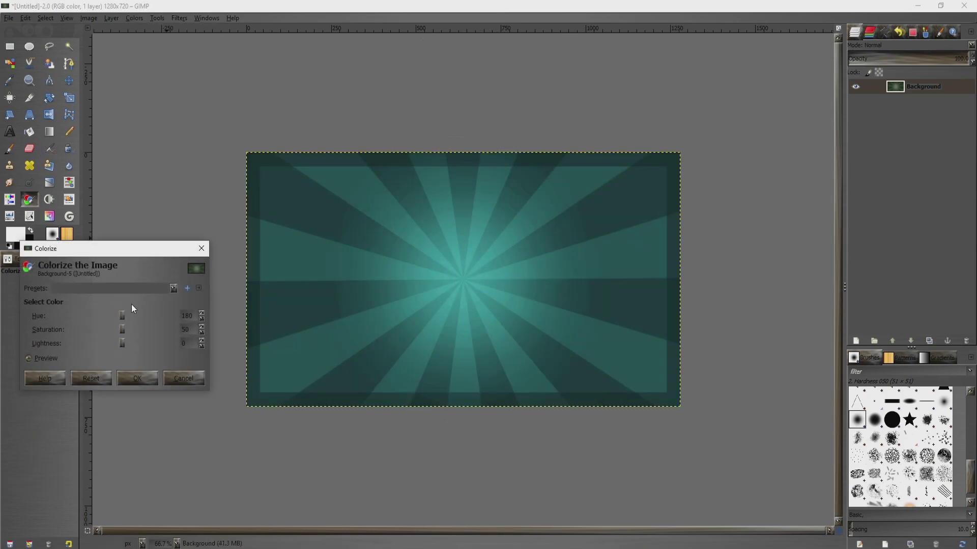
pyautogui.moveTo(101, 315); pyautogui.dragTo(80, 320)
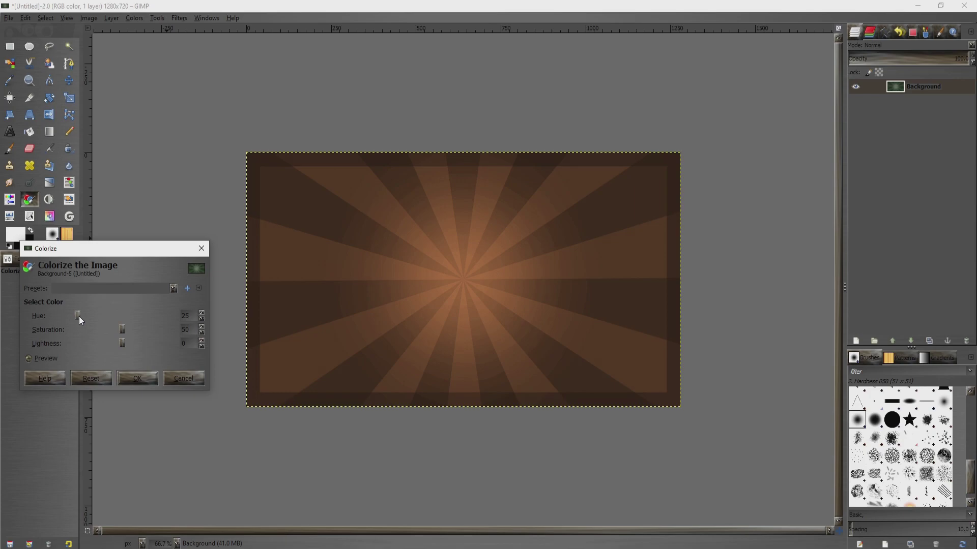
pyautogui.click(135, 376)
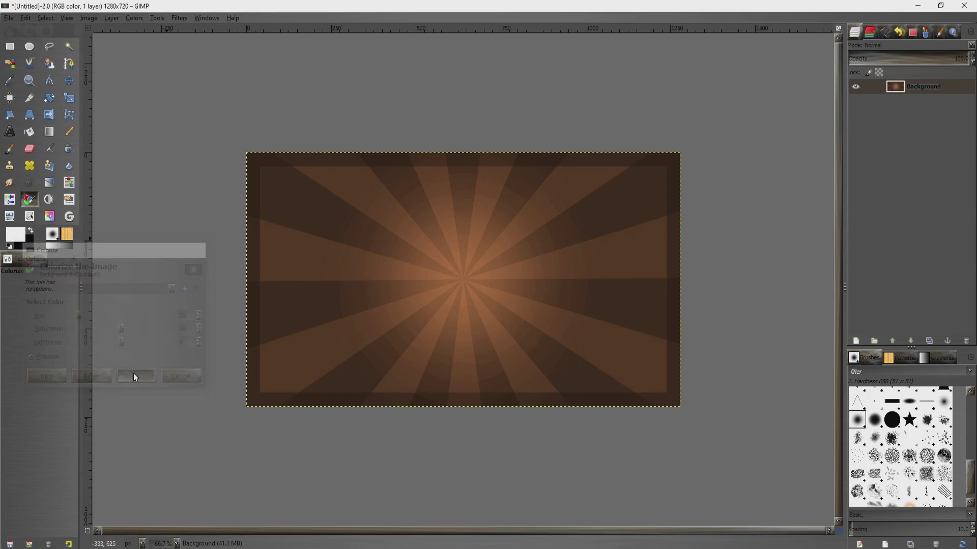